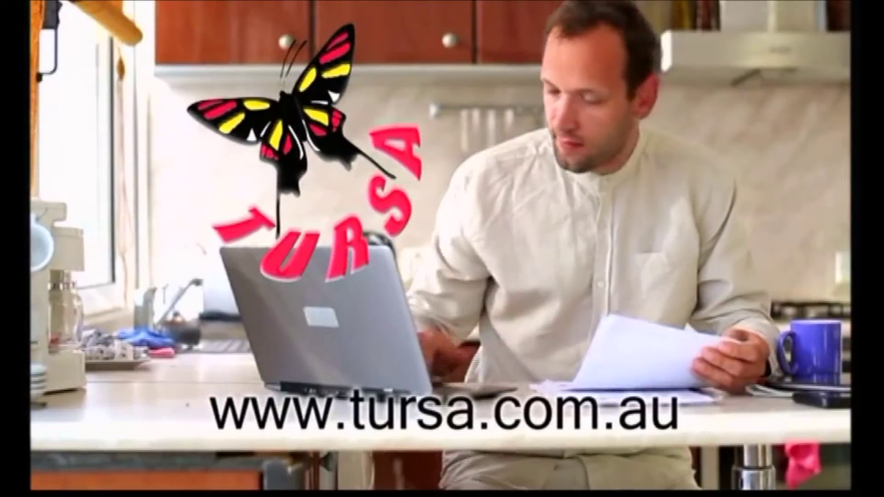
# Step: Go from the programme guide through the Timer list to the empty Search list
pyautogui.press('Return')
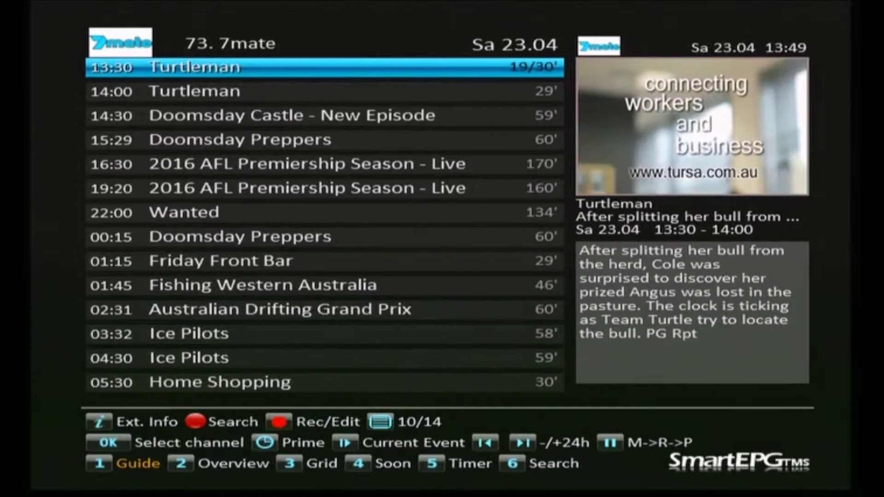
pyautogui.press('5')
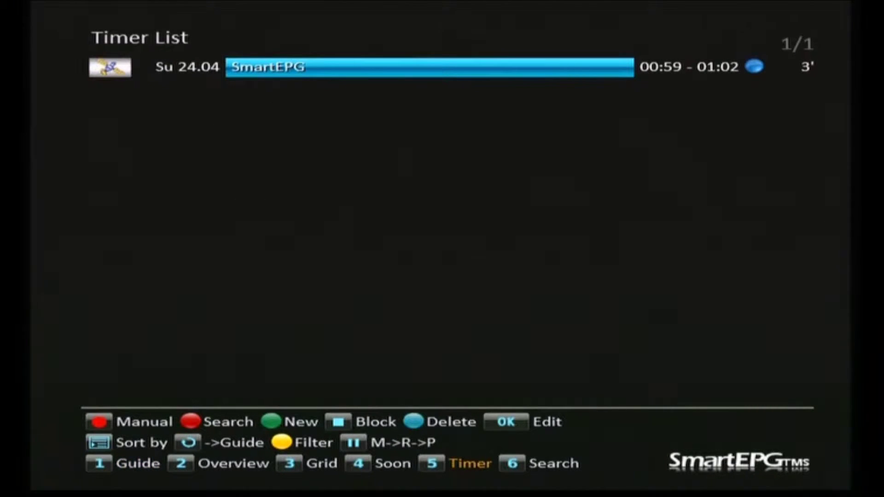
pyautogui.press('6')
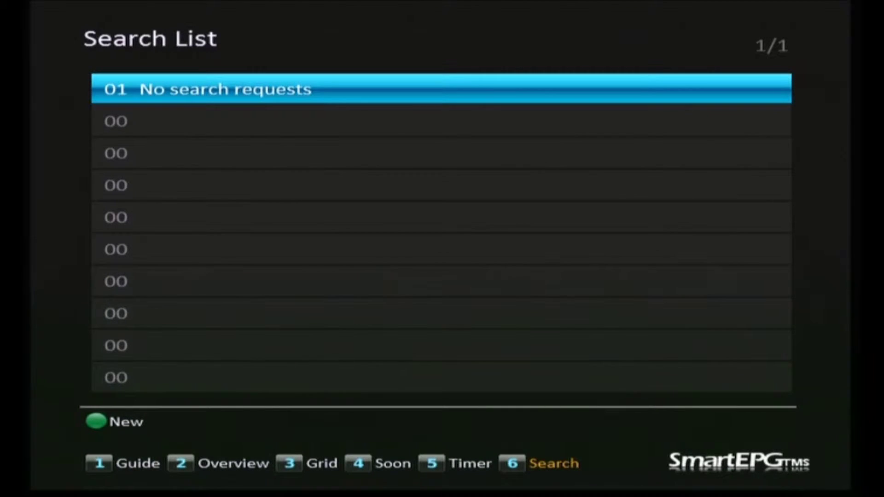
# Step: Create a new search request named 'Movies'
pyautogui.press('F2')
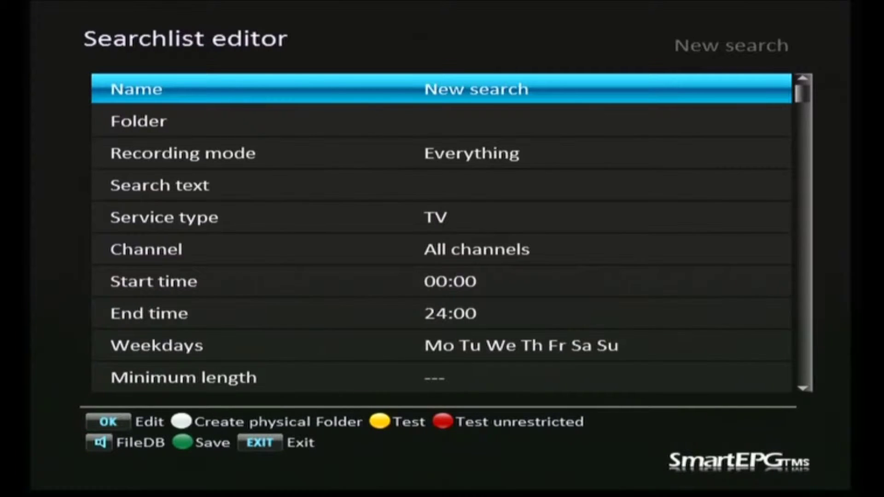
pyautogui.press('Return')
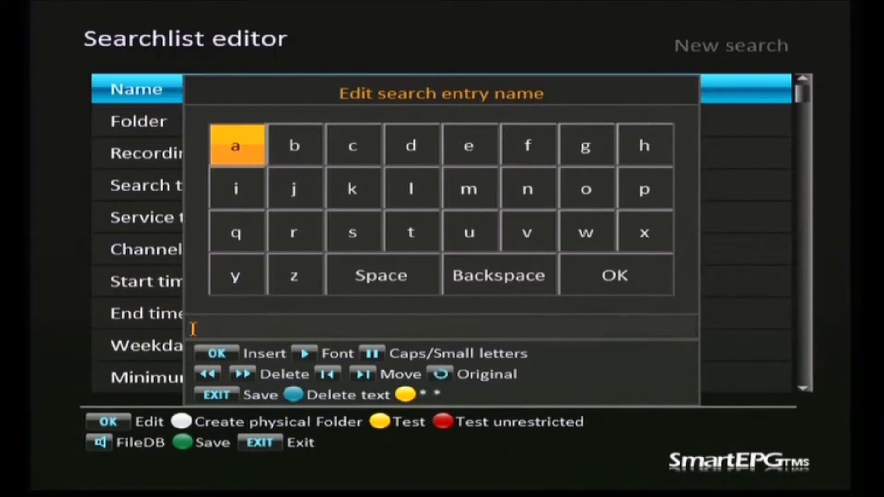
pyautogui.press('6')
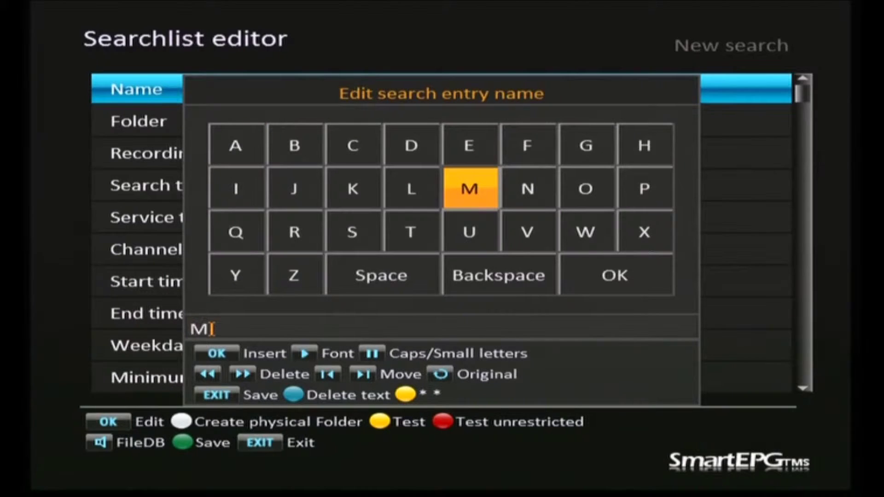
pyautogui.press('Right')
pyautogui.press('Right')
pyautogui.write('ov')
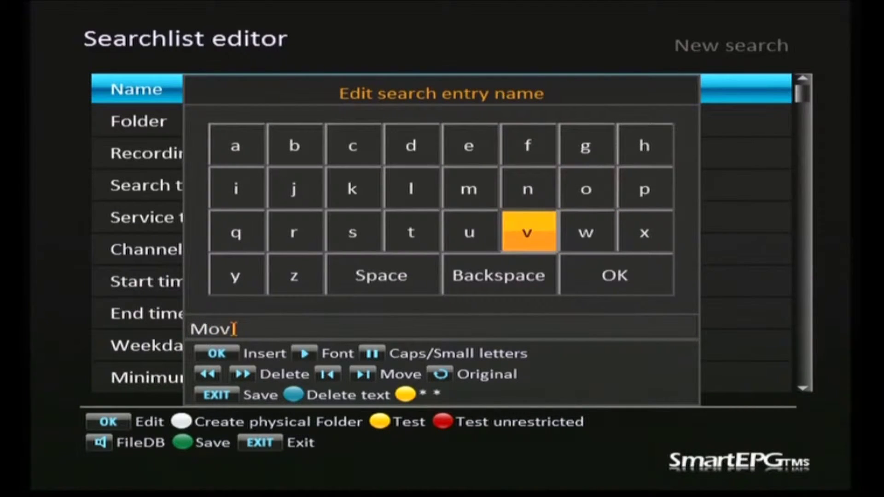
pyautogui.write('ies')
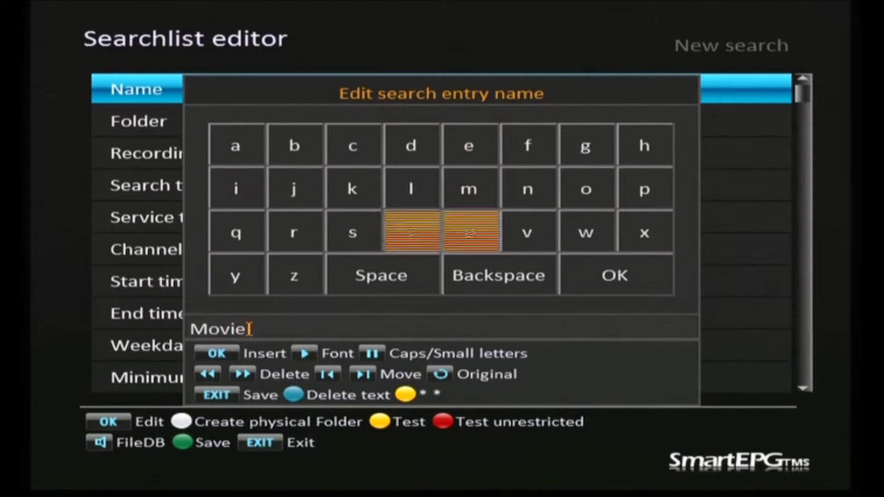
pyautogui.press('Escape')
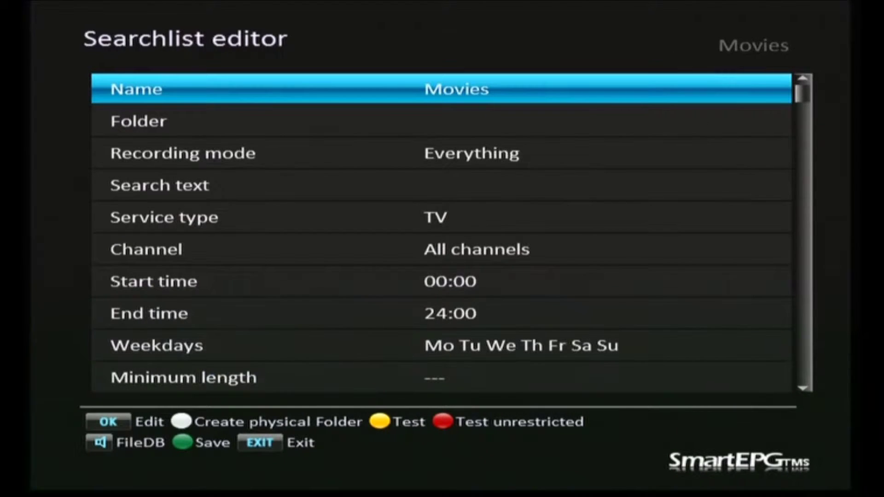
# Step: Open the Movies search's empty list of search terms
pyautogui.press('Down')
pyautogui.press('Down')
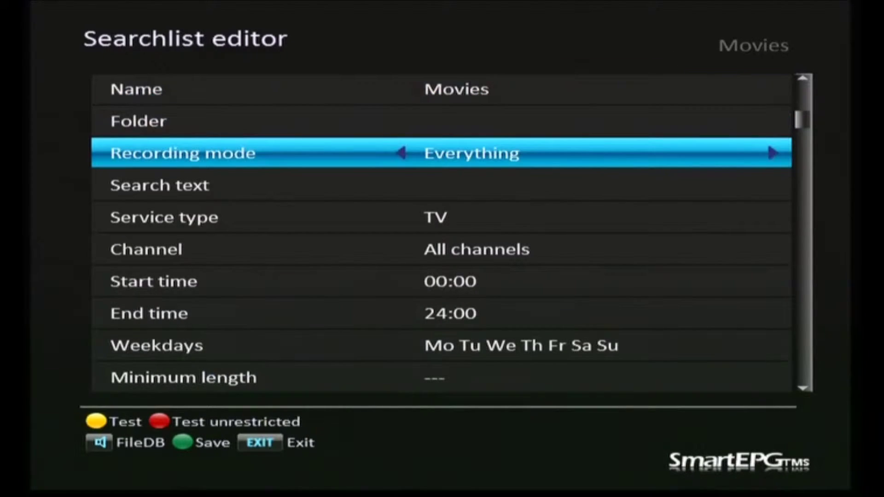
pyautogui.press('Down')
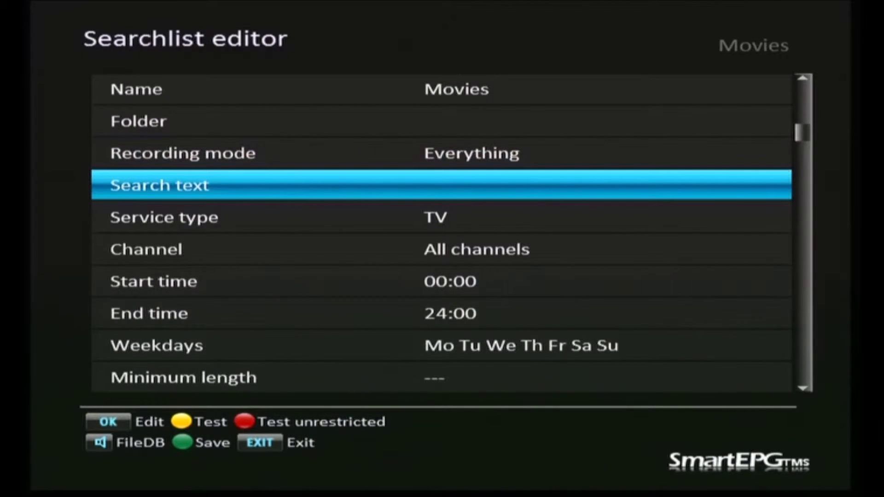
pyautogui.press('Escape')
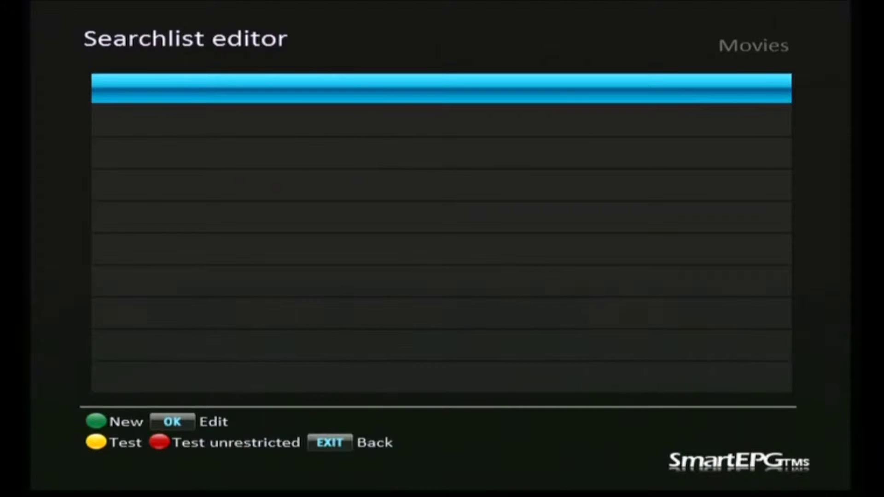
# Step: Add a search term *Movies* worth 50 points, set to search in Genre
pyautogui.press('F2')
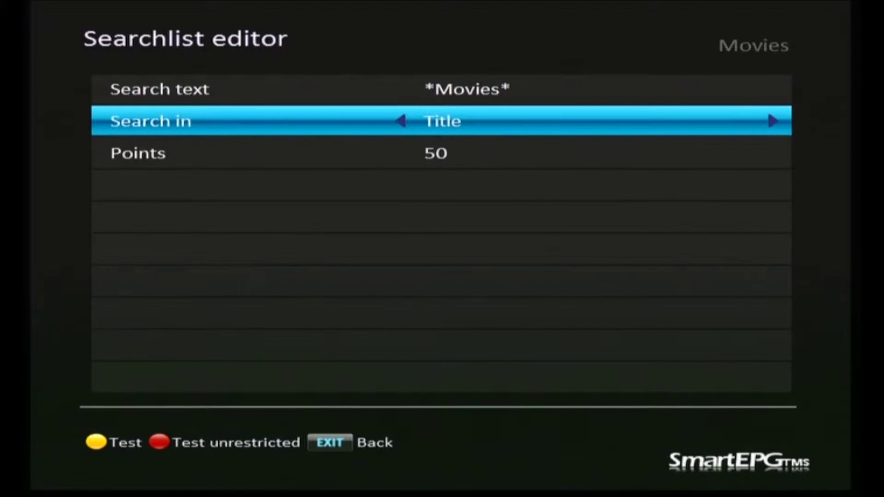
pyautogui.press('Right')
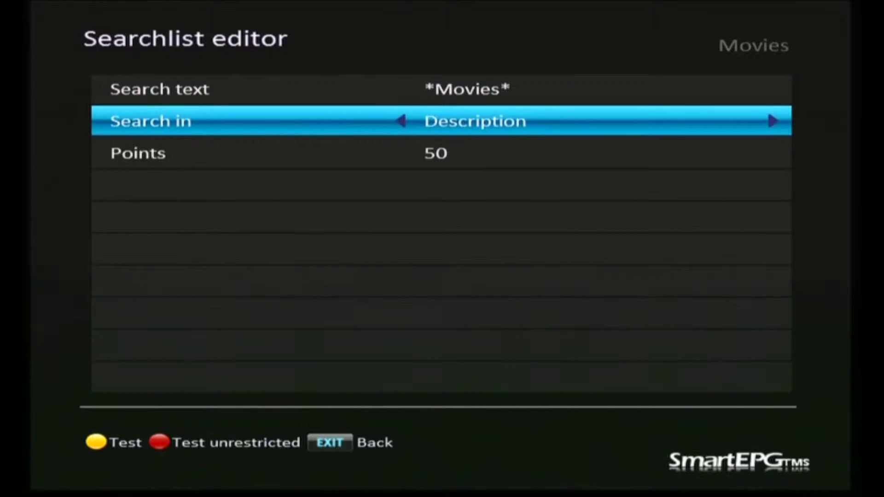
pyautogui.press('Right')
pyautogui.press('Right')
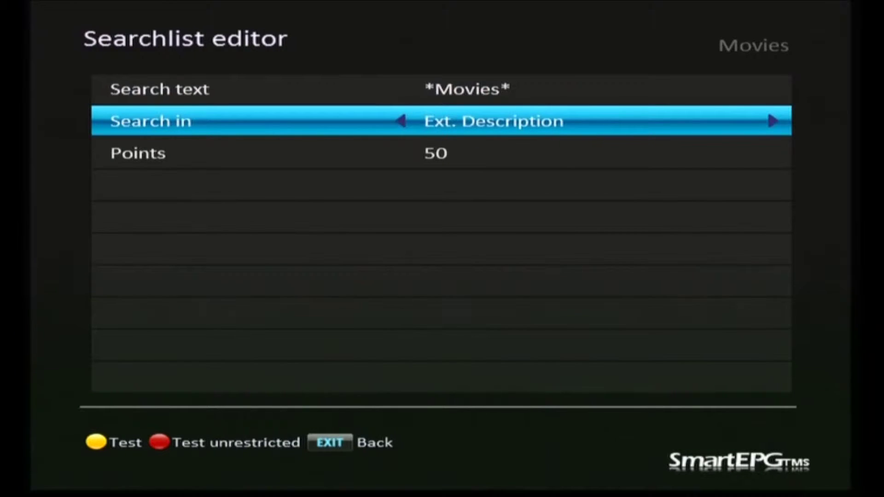
pyautogui.press('Right')
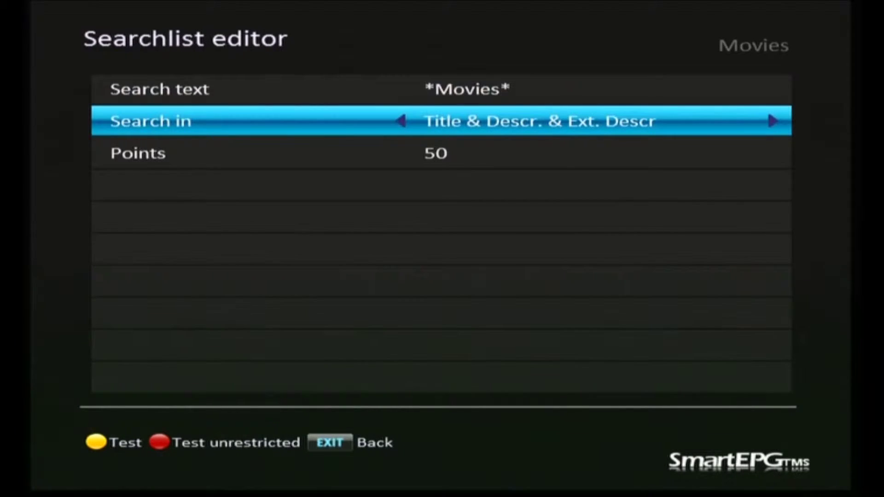
pyautogui.press('Right')
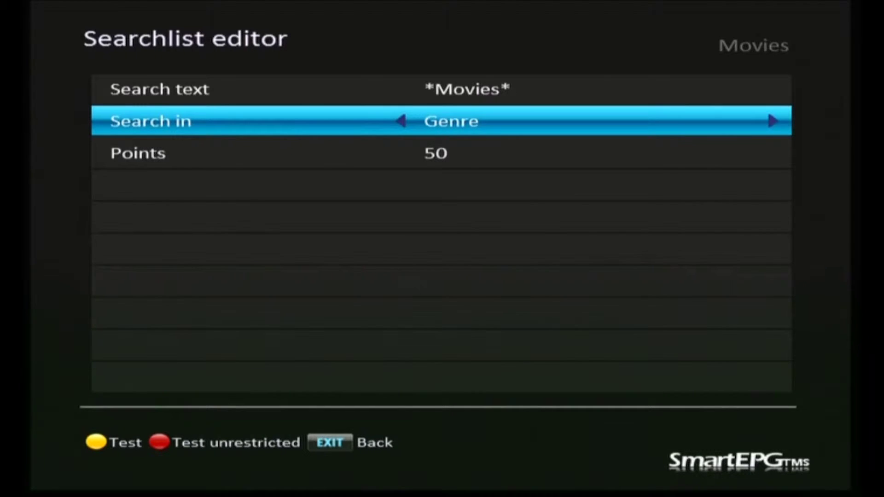
pyautogui.press('Up')
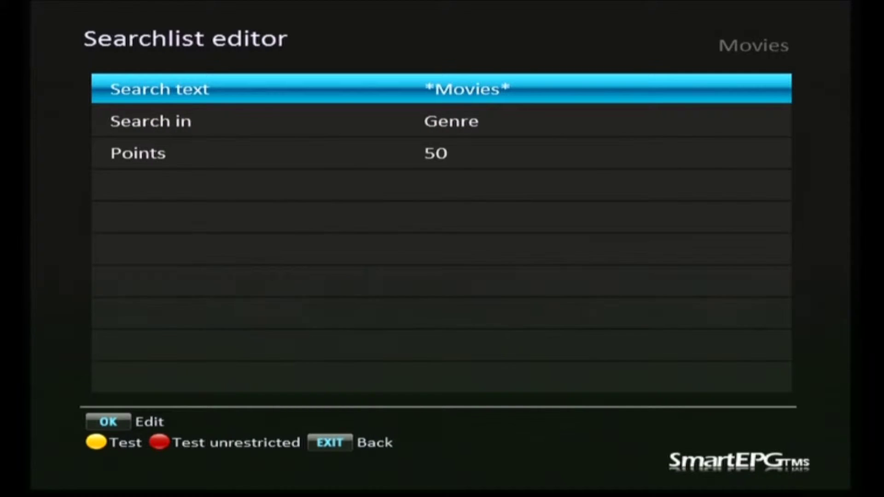
# Step: Change the term's text to *Movie* and save it as G +50 *Movie*
pyautogui.press('Return')
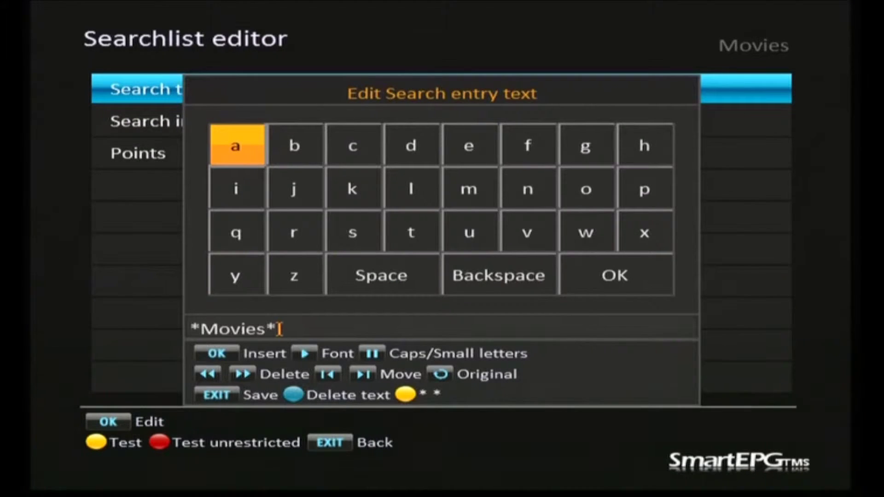
pyautogui.press('Left')
pyautogui.press('BackSpace')
pyautogui.press('Escape')
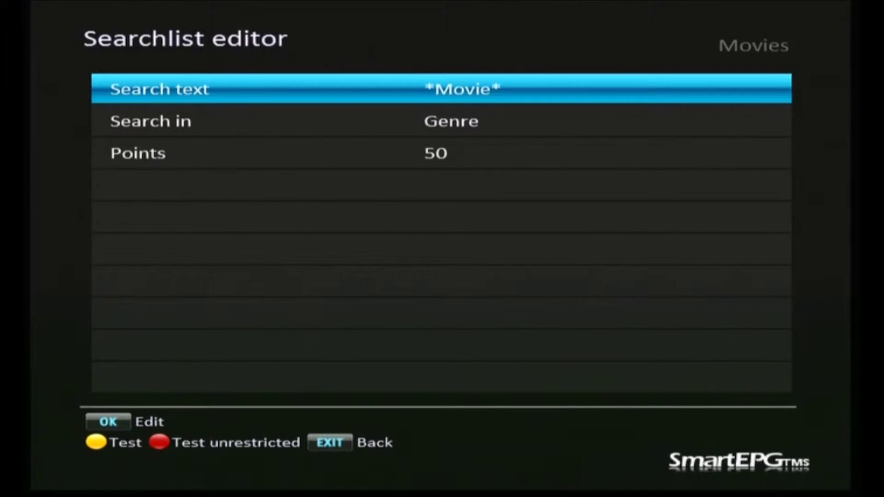
pyautogui.press('Escape')
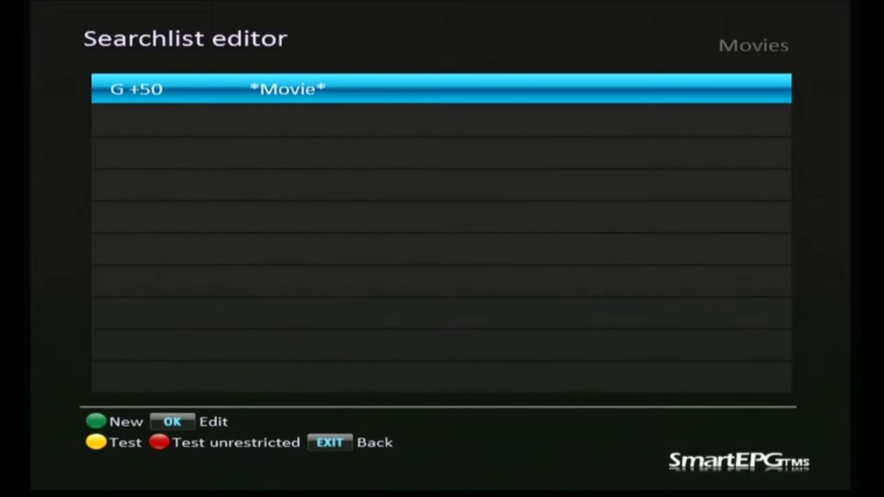
# Step: Add a second term *movie* searching title, description and extended description (TBE +50)
pyautogui.press('F2')
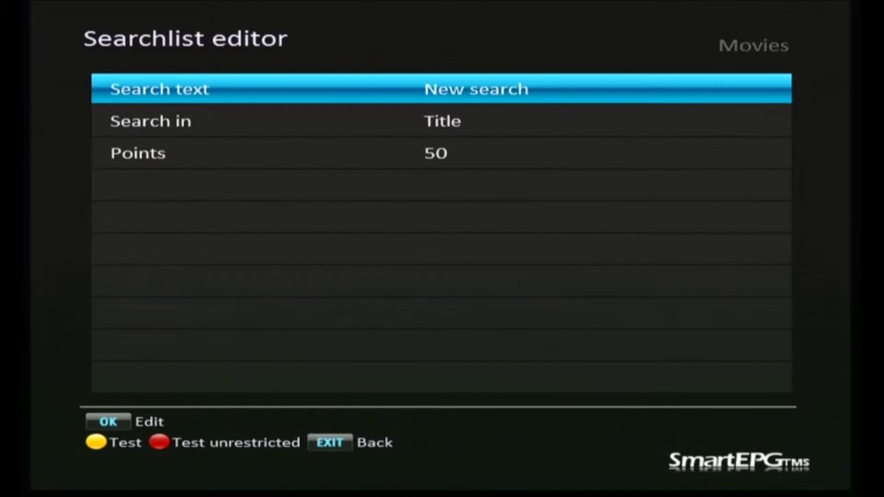
pyautogui.press('Return')
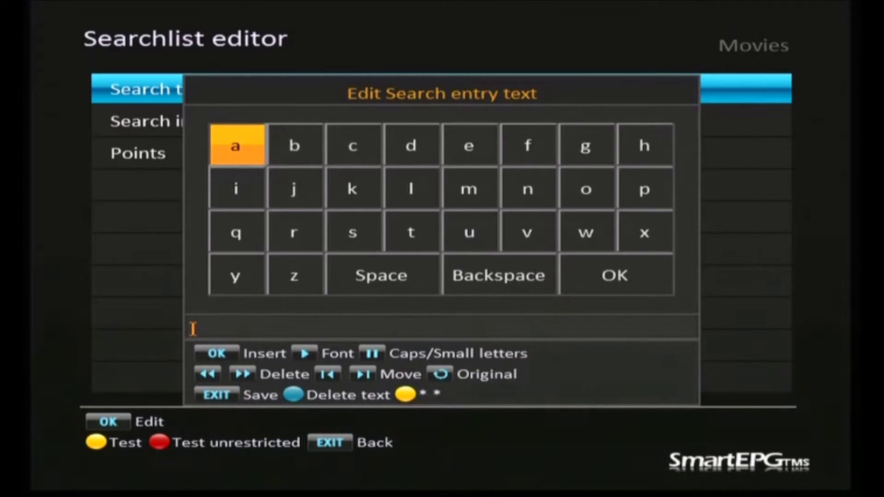
pyautogui.write('movie')
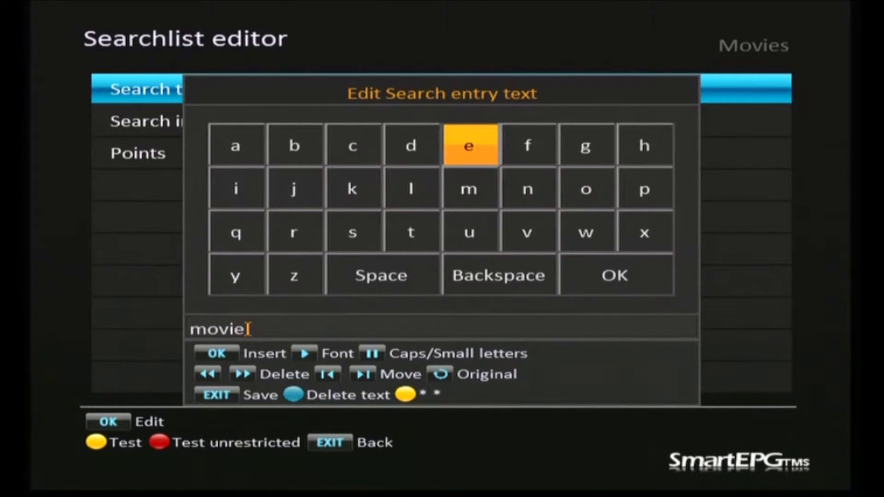
pyautogui.press('F3')
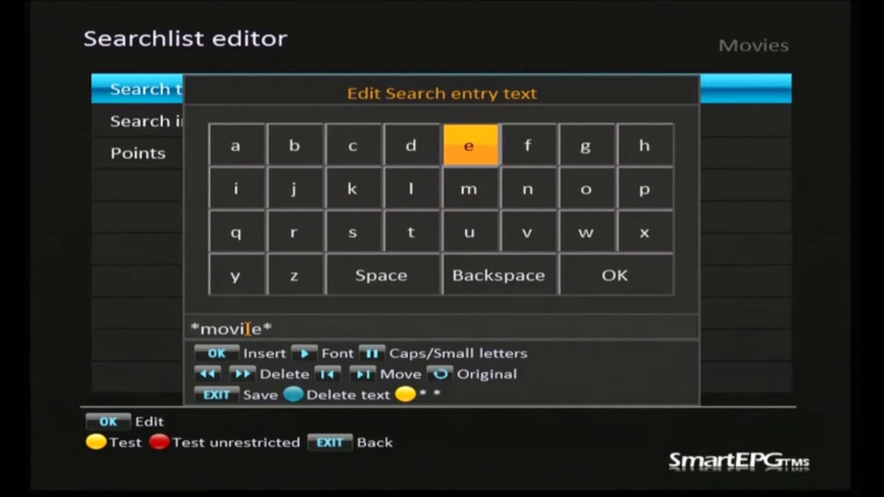
pyautogui.press('Escape')
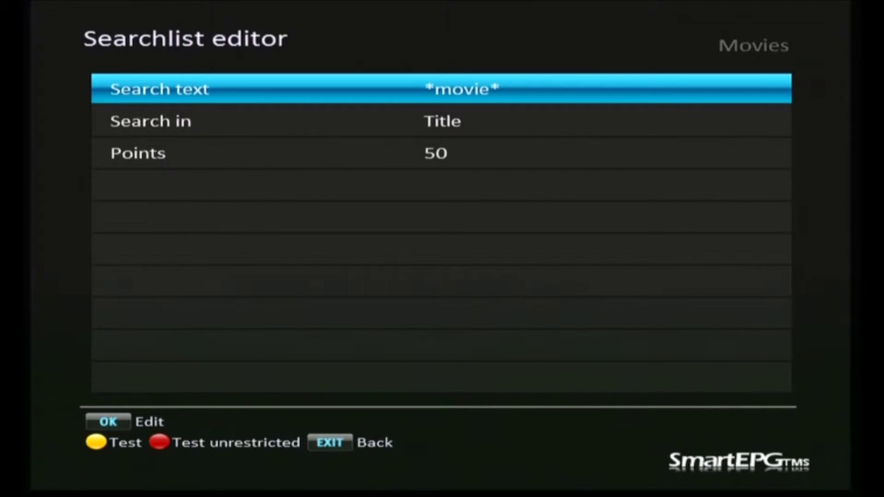
pyautogui.press('Down')
pyautogui.press('Right')
pyautogui.press('Right')
pyautogui.press('Right')
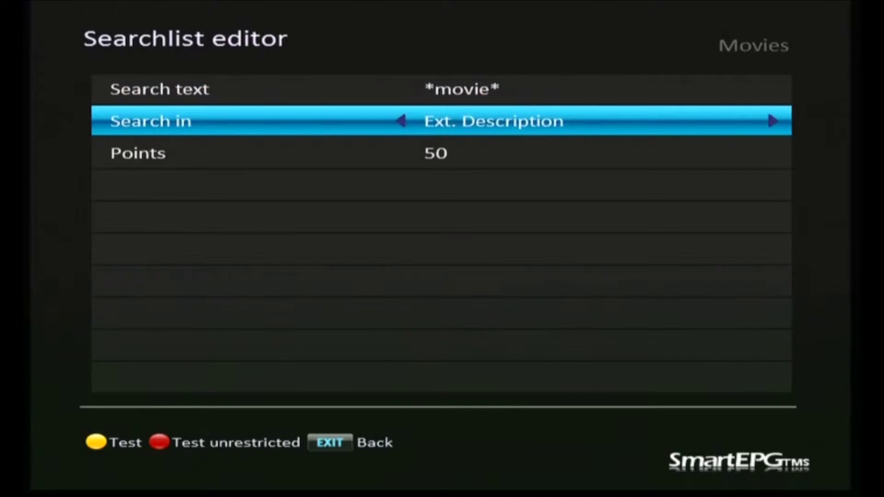
pyautogui.press('Right')
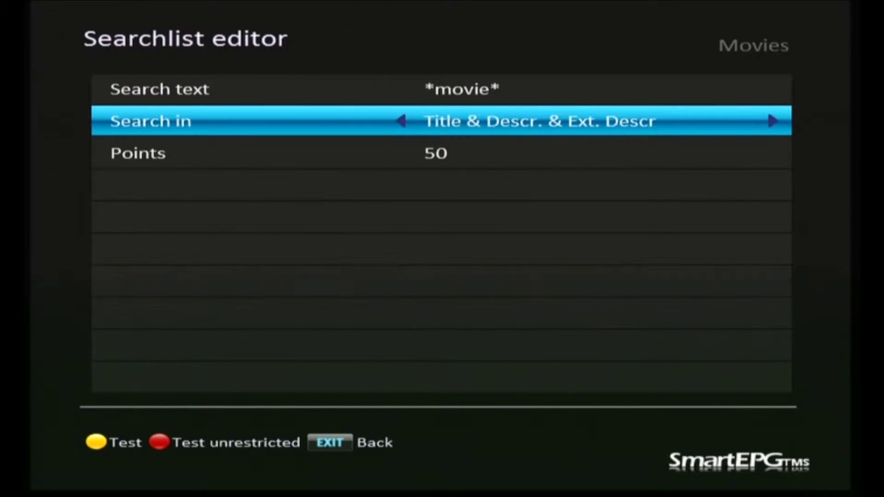
pyautogui.press('Escape')
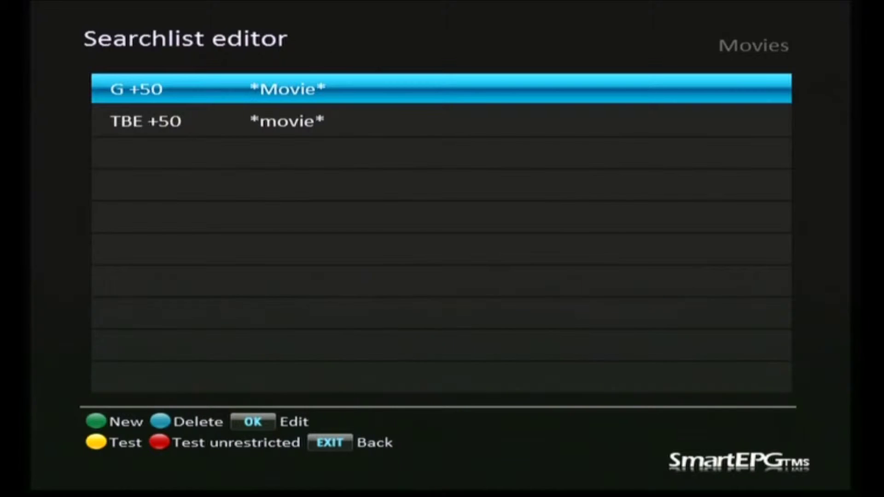
pyautogui.press('Escape')
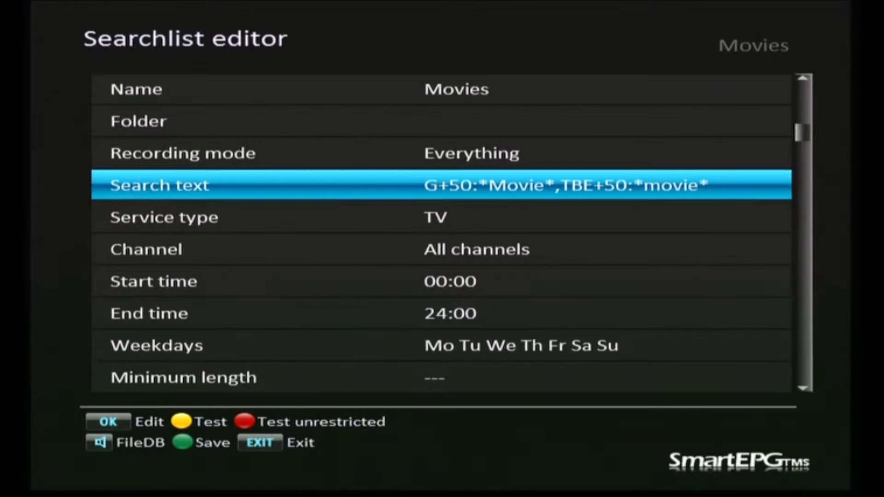
# Step: Raise post padding to 00:30 and save the Movies search, giving 122 matches
pyautogui.press('Down')
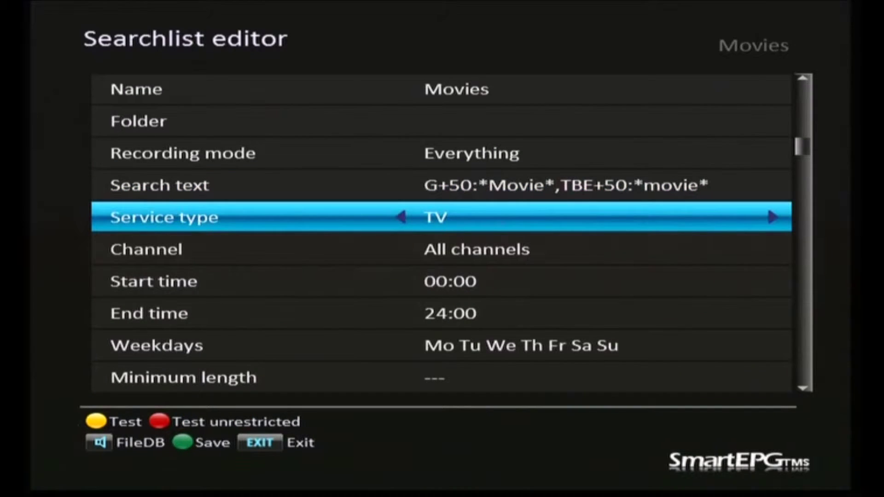
pyautogui.press('Down')
pyautogui.press('Down')
pyautogui.press('Down')
pyautogui.press('Down')
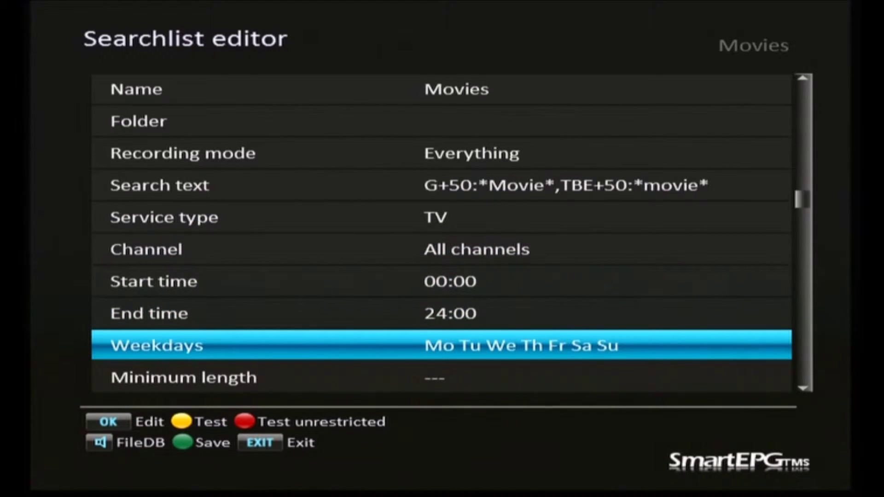
pyautogui.press('Down')
pyautogui.press('Down')
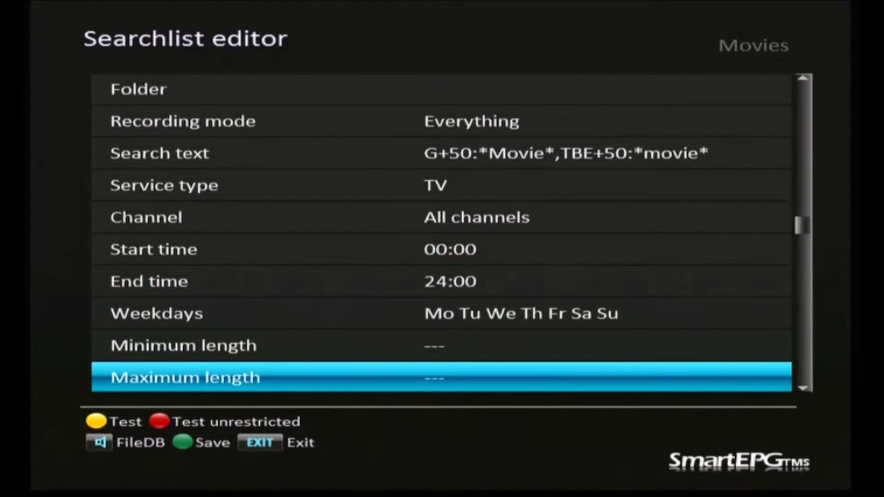
pyautogui.press('Down')
pyautogui.press('Down')
pyautogui.press('Down')
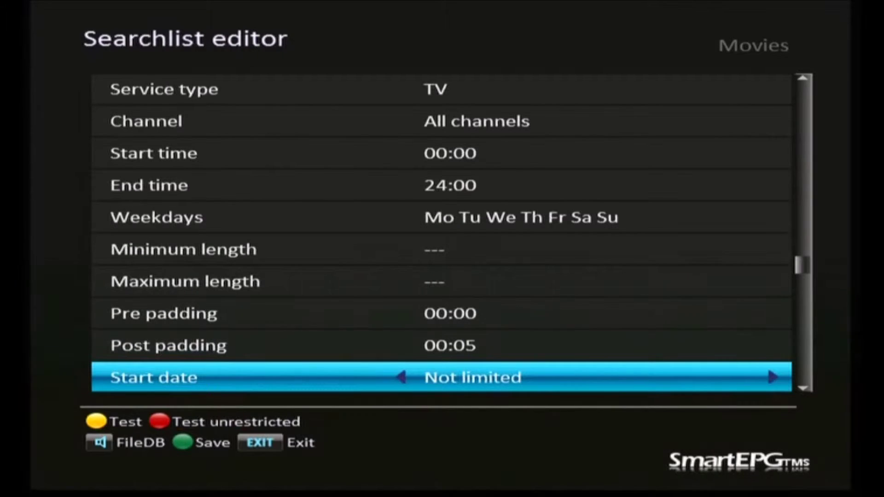
pyautogui.press('Up')
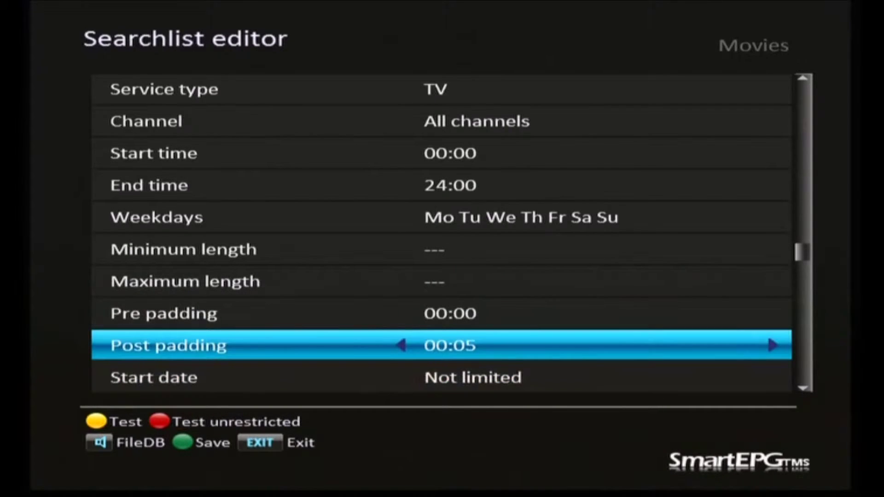
pyautogui.press('Right')
pyautogui.press('Right')
pyautogui.press('Right')
pyautogui.press('Right')
pyautogui.press('Right')
pyautogui.press('Right')
pyautogui.press('Right')
pyautogui.press('Right')
pyautogui.press('Right')
pyautogui.press('Right')
pyautogui.press('Right')
pyautogui.press('Right')
pyautogui.press('Right')
pyautogui.press('Right')
pyautogui.press('Right')
pyautogui.press('Right')
pyautogui.press('Right')
pyautogui.press('Right')
pyautogui.press('Right')
pyautogui.press('Right')
pyautogui.press('Right')
pyautogui.press('Right')
pyautogui.press('Right')
pyautogui.press('Right')
pyautogui.press('Right')
pyautogui.press('Up')
pyautogui.press('Up')
pyautogui.press('Up')
pyautogui.press('Up')
pyautogui.press('Up')
pyautogui.press('Up')
pyautogui.press('Up')
pyautogui.press('Up')
pyautogui.press('Up')
pyautogui.press('Up')
pyautogui.press('Up')
pyautogui.press('Up')
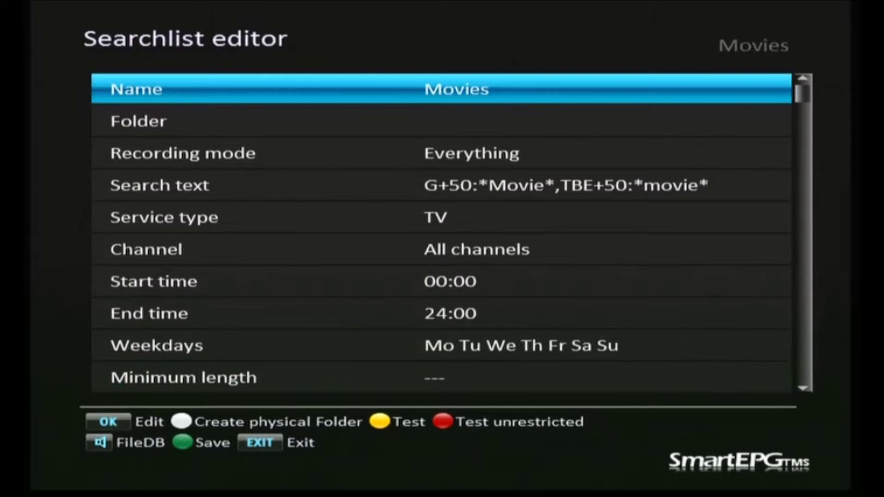
pyautogui.press('F2')
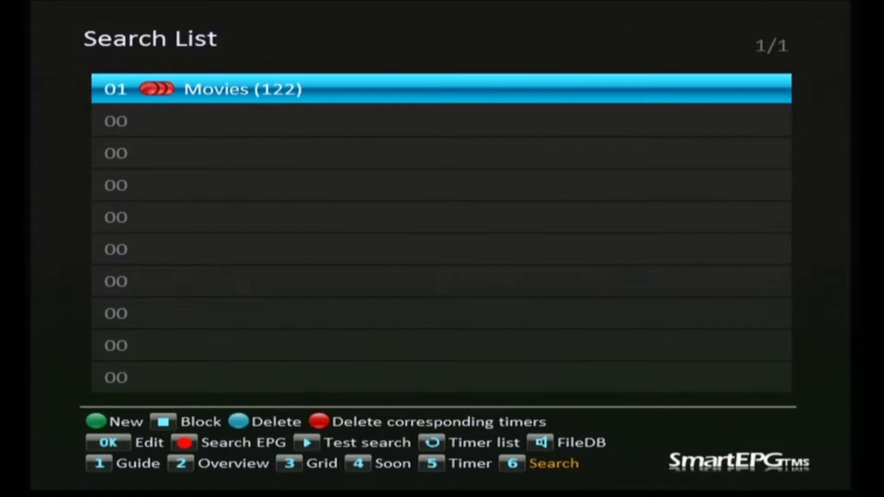
pyautogui.press('5')
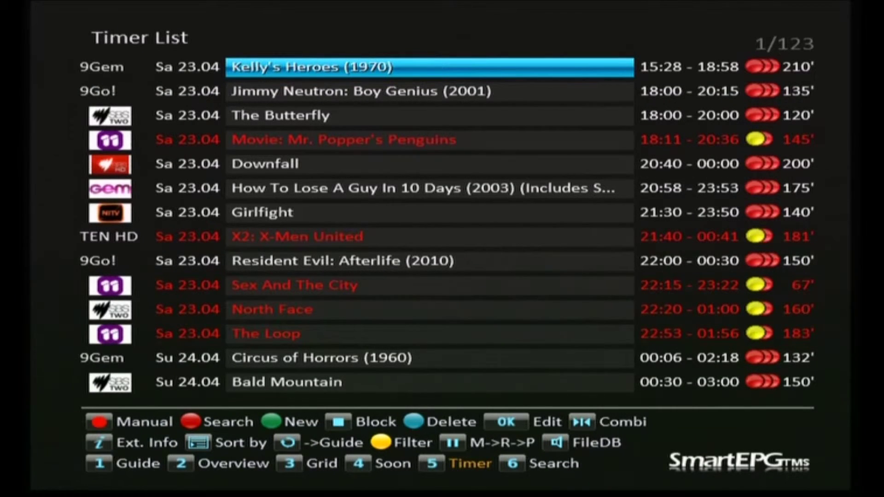
pyautogui.click(429, 237)
pyautogui.click(429, 260)
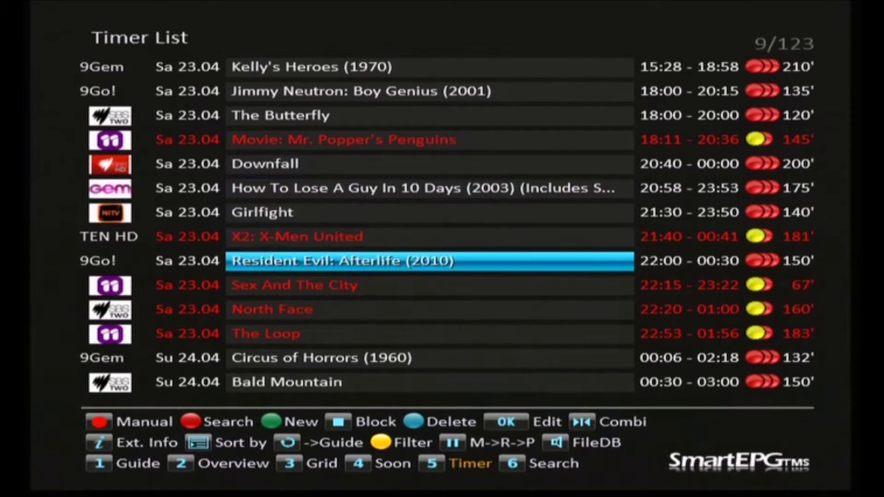
pyautogui.click(429, 284)
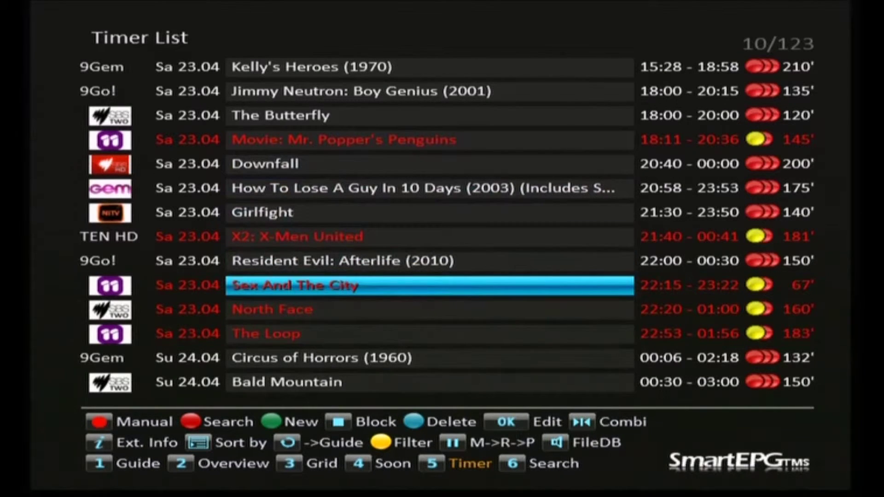
pyautogui.press('i')
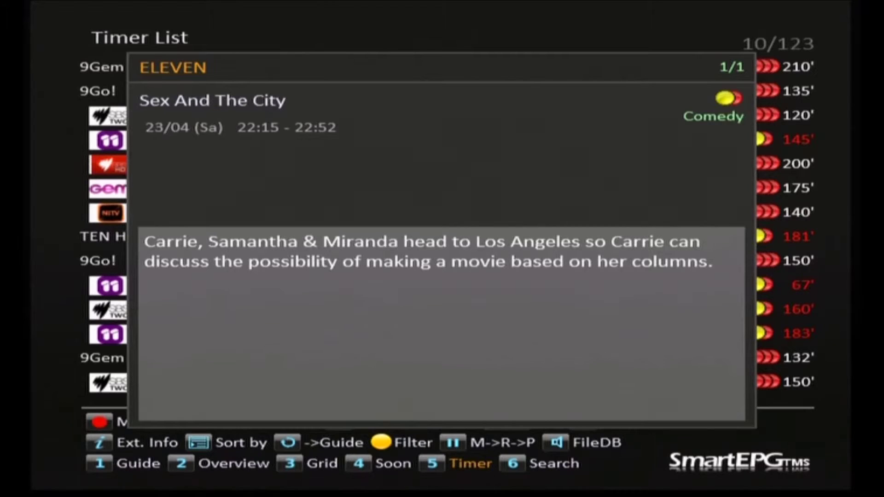
pyautogui.press('Escape')
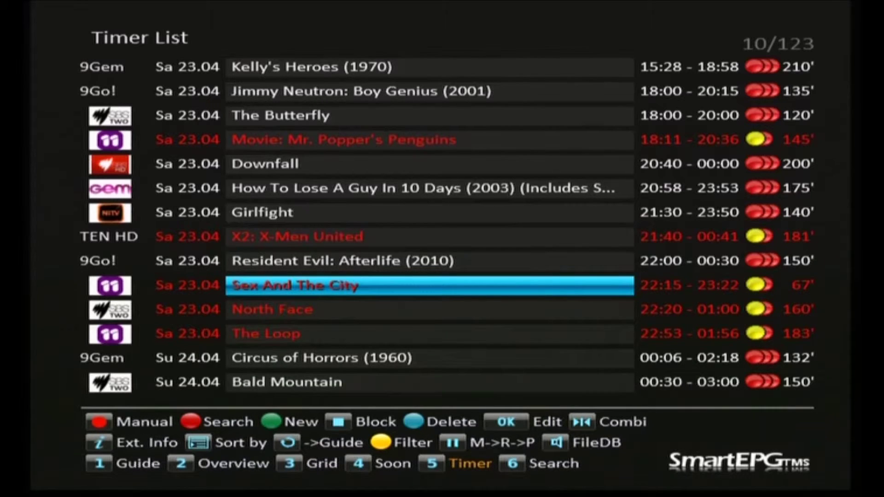
pyautogui.press('6')
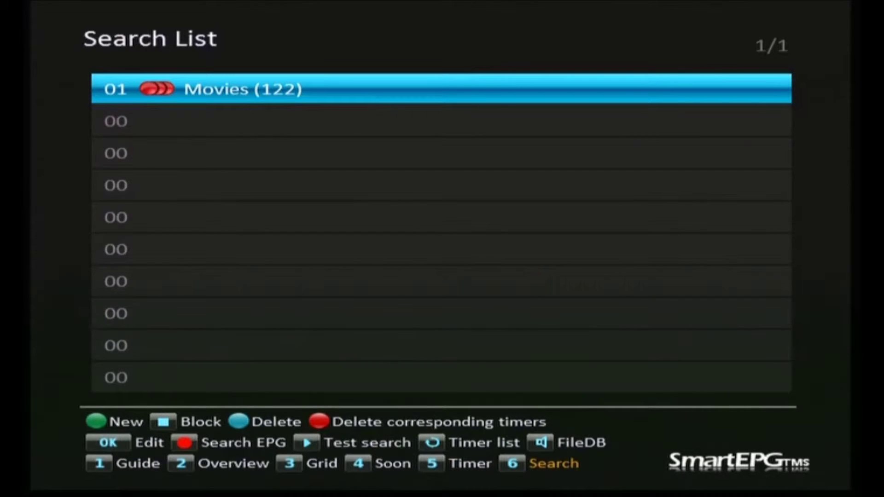
# Step: Reopen the Movies search and bring up its Channel selection list
pyautogui.press('Return')
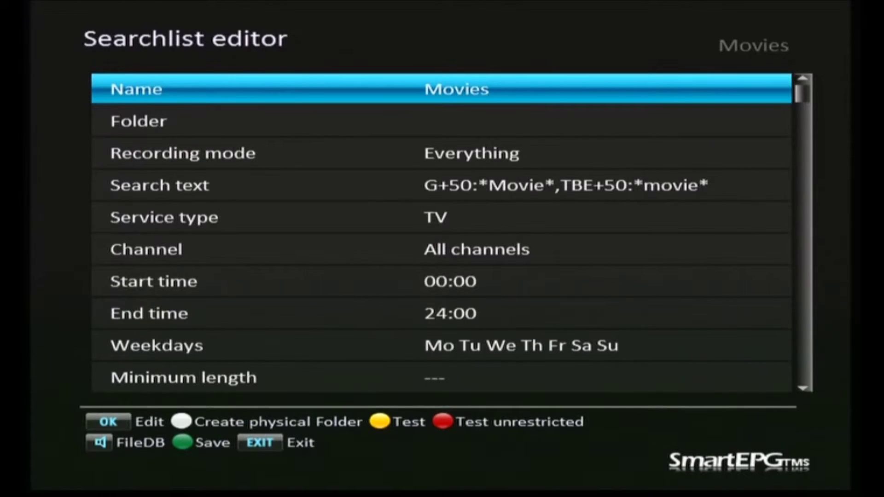
pyautogui.press('Down')
pyautogui.press('Down')
pyautogui.press('Down')
pyautogui.press('Down')
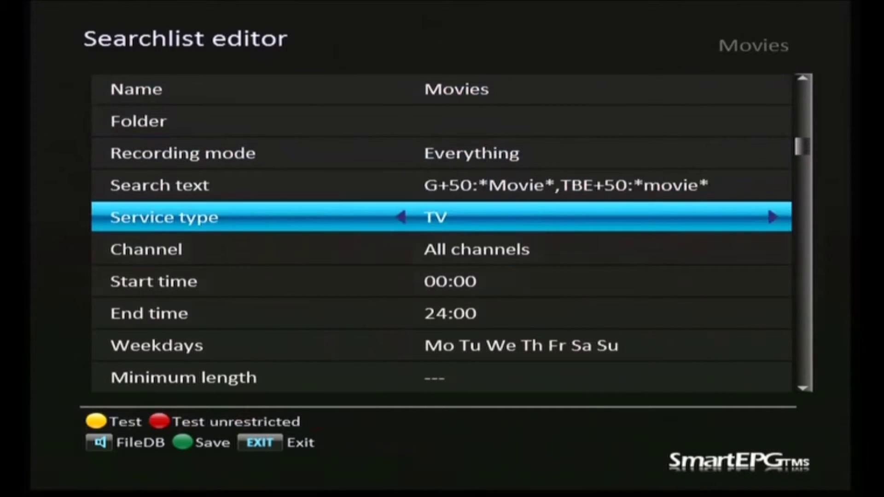
pyautogui.press('Down')
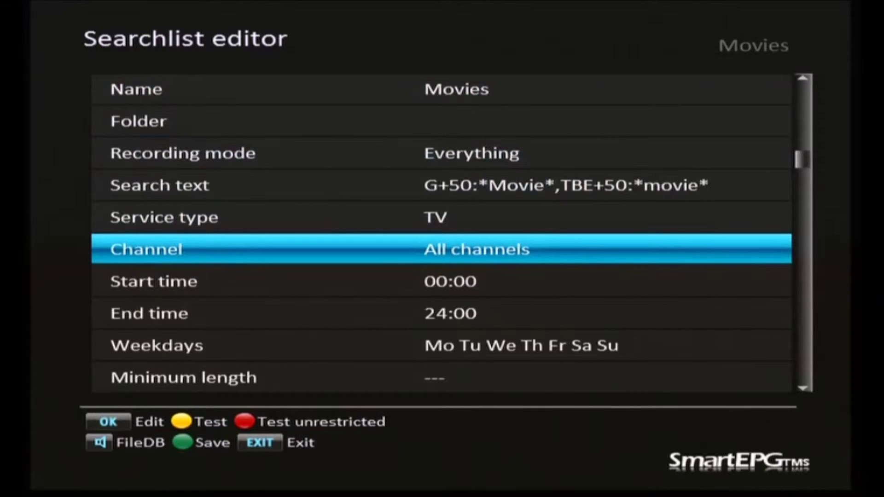
pyautogui.press('Return')
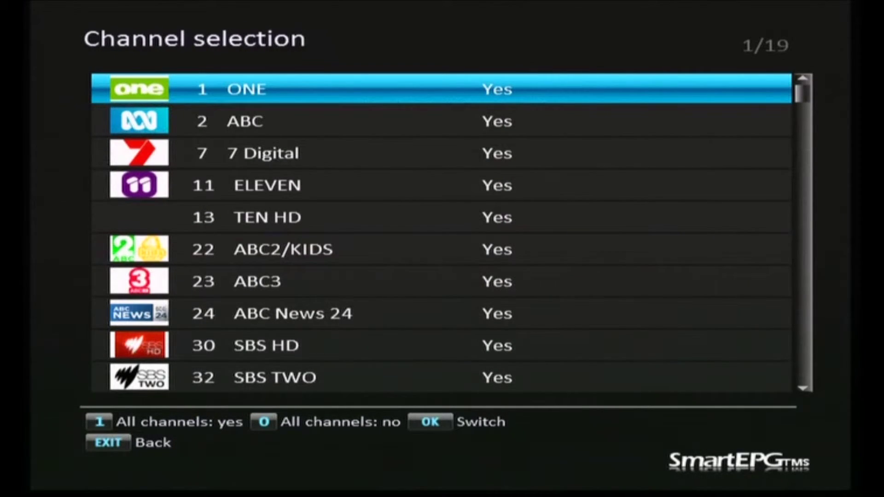
# Step: Exclude ONE, ABC, Food Network, NITV, 7TWO, 9Gem and other unwanted channels from the search
pyautogui.press('Return')
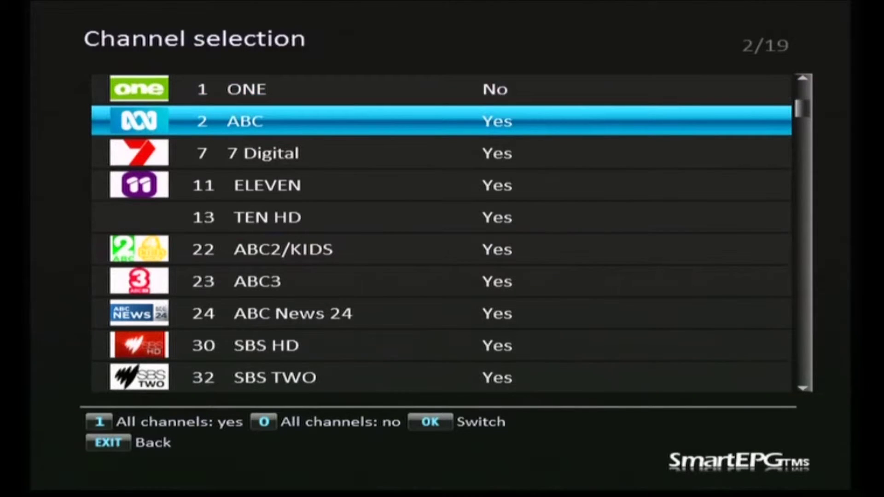
pyautogui.press('Return')
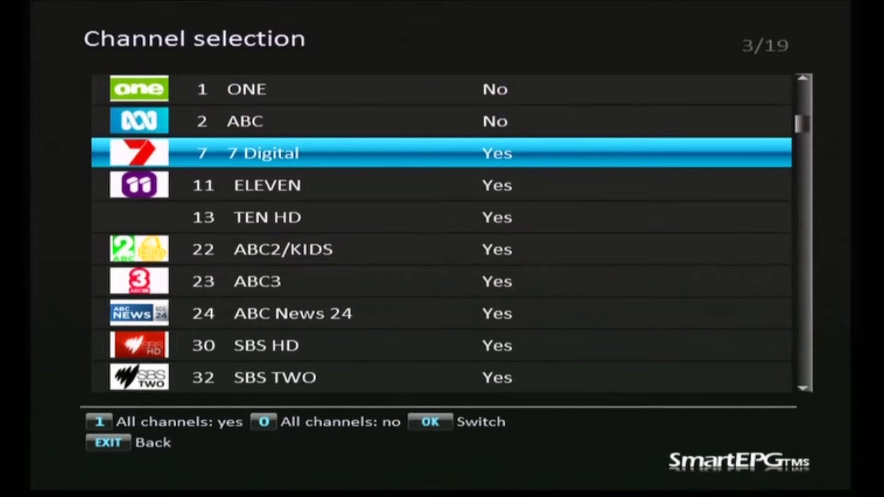
pyautogui.press('Return')
pyautogui.press('Return')
pyautogui.press('Down')
pyautogui.press('Return')
pyautogui.press('Return')
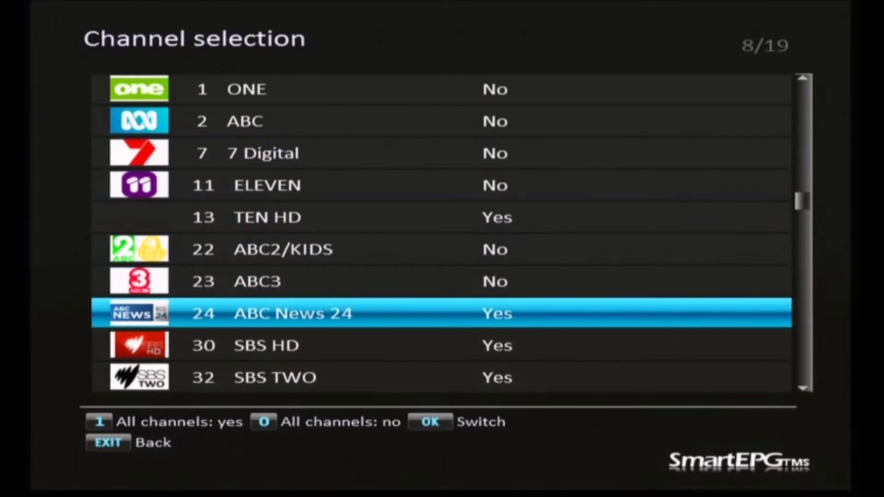
pyautogui.press('Down')
pyautogui.press('Down')
pyautogui.press('Return')
pyautogui.press('Return')
pyautogui.press('Return')
pyautogui.press('Return')
pyautogui.press('Down')
pyautogui.press('Down')
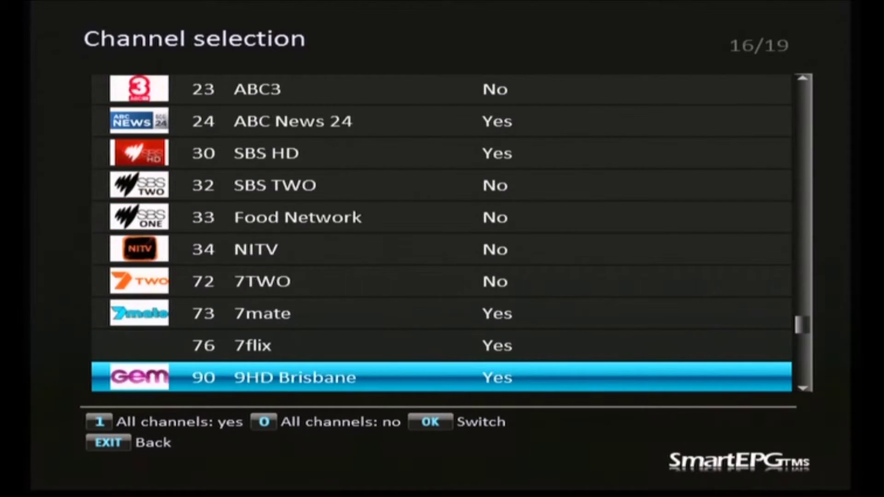
pyautogui.press('Down')
pyautogui.press('Return')
pyautogui.press('Return')
pyautogui.press('Down')
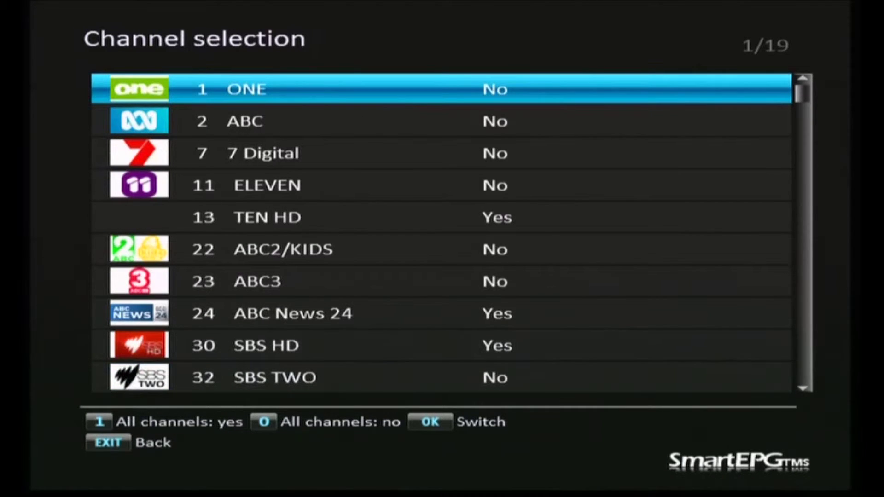
pyautogui.press('Escape')
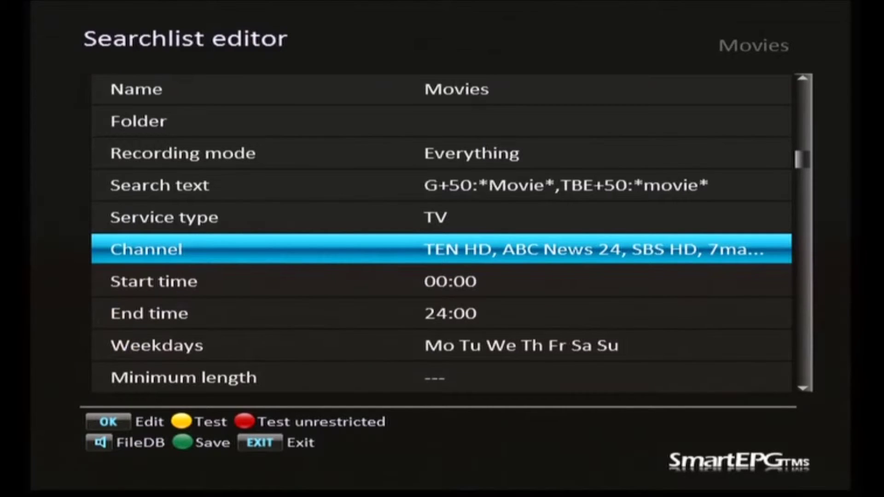
# Step: Set the search start time to 00:01 and save, leaving 18 matches
pyautogui.press('Down')
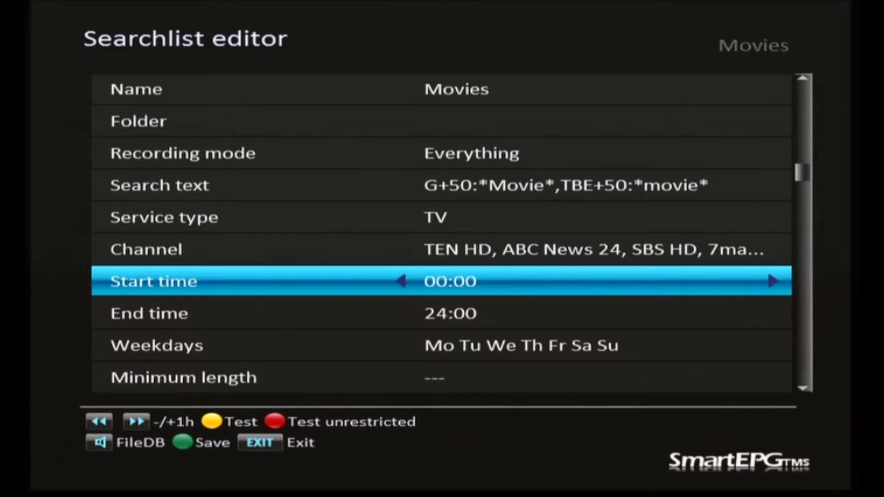
pyautogui.press('Right')
pyautogui.press('F3')
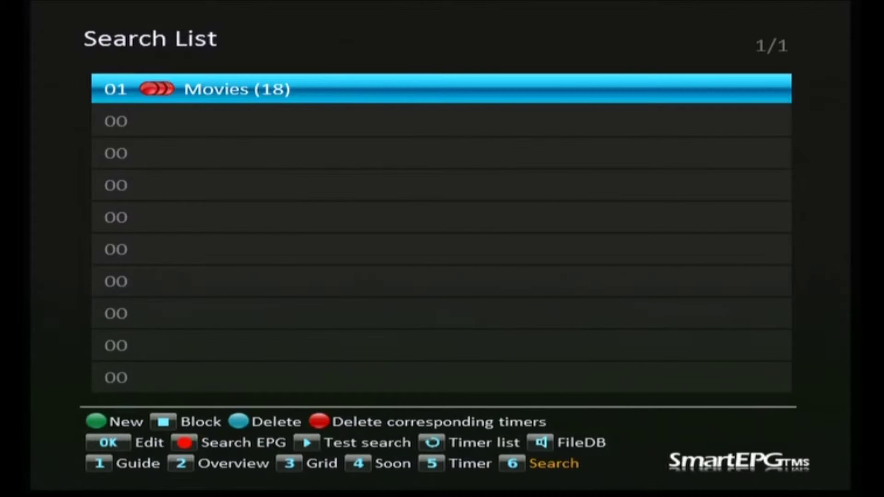
# Step: Reset the start time to 00:00, re-save for 20 matches, and view the Timer List
pyautogui.press('Return')
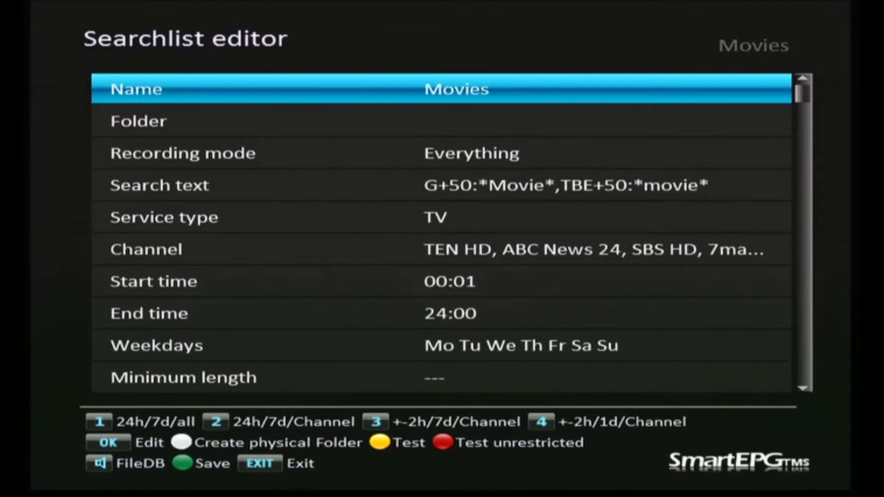
pyautogui.press('Down')
pyautogui.press('Down')
pyautogui.press('Down')
pyautogui.press('Down')
pyautogui.press('Down')
pyautogui.press('Down')
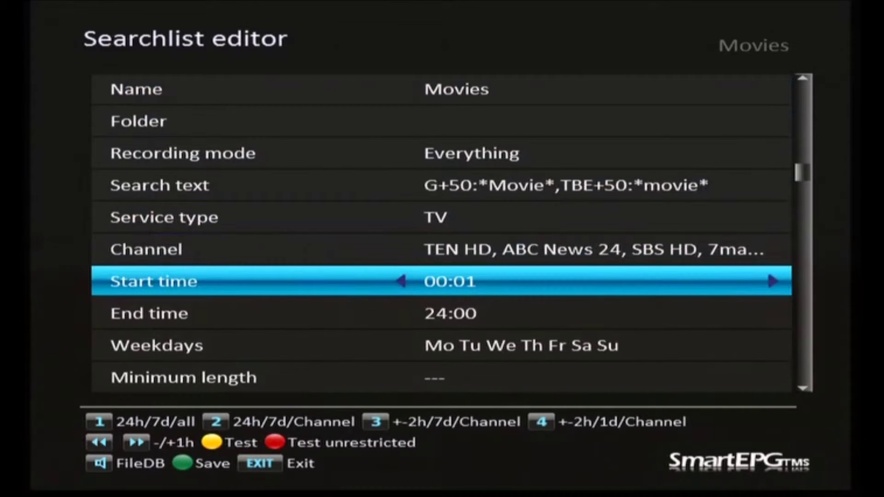
pyautogui.press('Left')
pyautogui.press('F3')
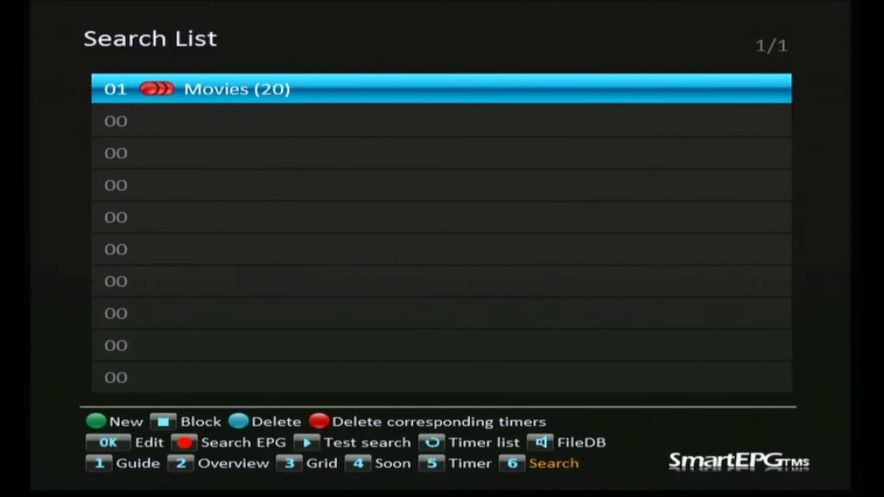
pyautogui.press('5')
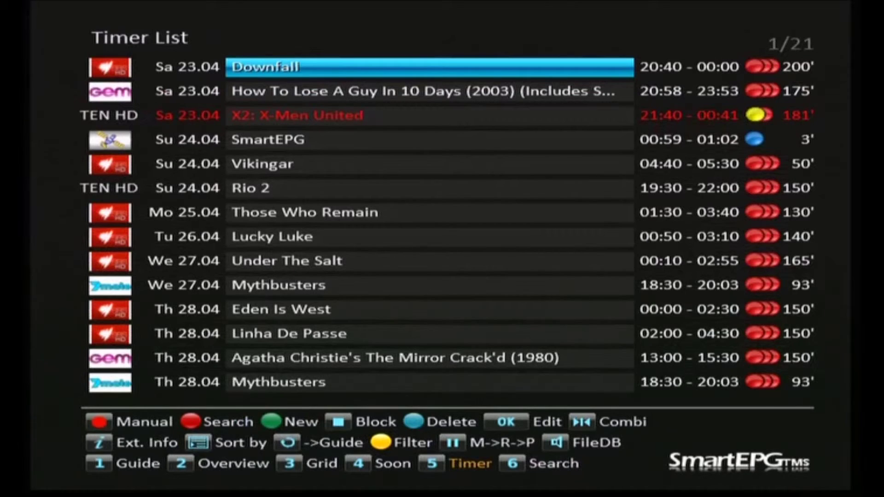